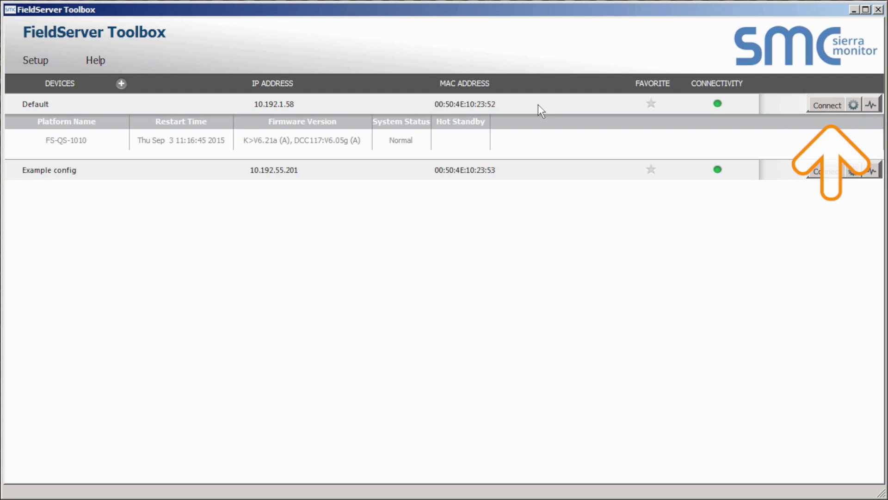
Step: Connect to the Default FieldServer at 10.192.1.58, minimize both windows, and open PEXMode.csv
{"action": "left_click", "coordinate": [826, 105]}
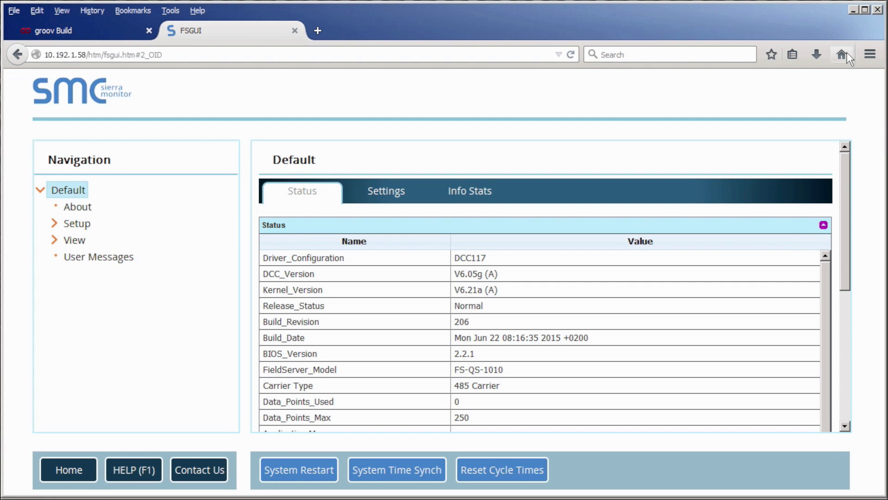
{"action": "left_click", "coordinate": [853, 10]}
{"action": "left_click", "coordinate": [853, 11]}
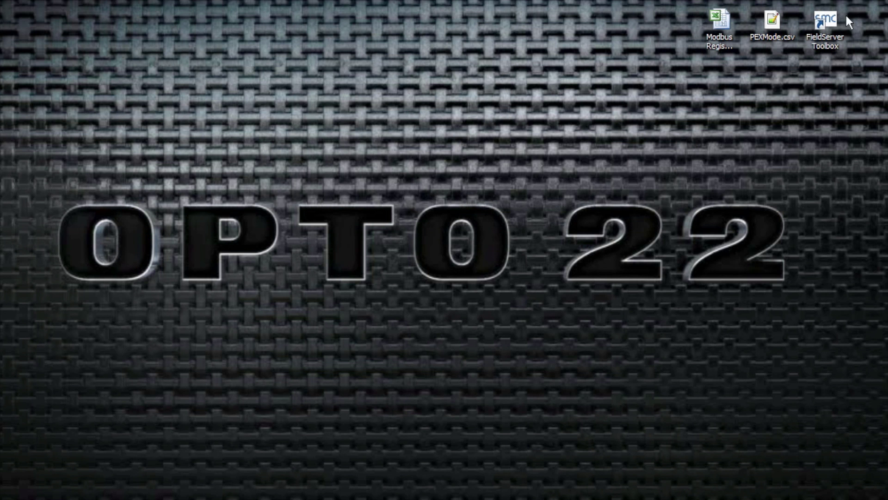
{"action": "double_click", "coordinate": [771, 34]}
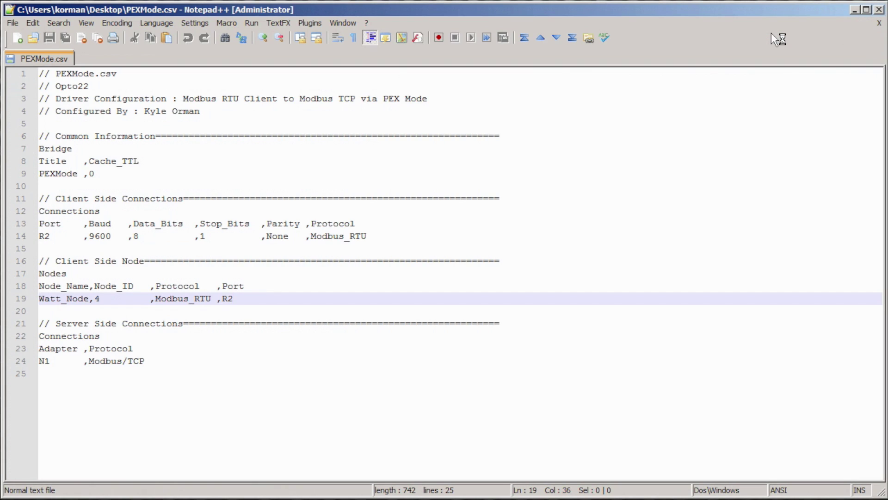
Step: Change the port from R2 to R1 on lines 14 and 19 of PEXMode.csv
{"action": "left_click", "coordinate": [40, 174]}
{"action": "left_click_drag", "start_coordinate": [40, 174], "coordinate": [79, 174]}
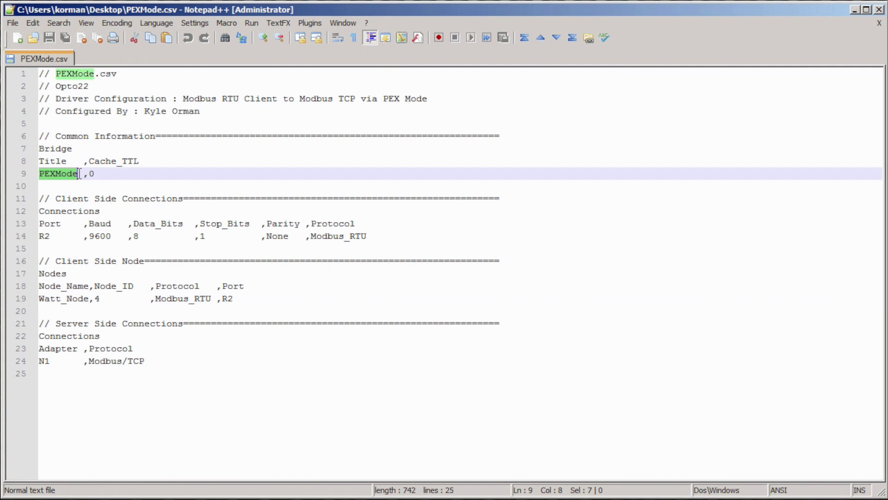
{"action": "left_click", "coordinate": [78, 174]}
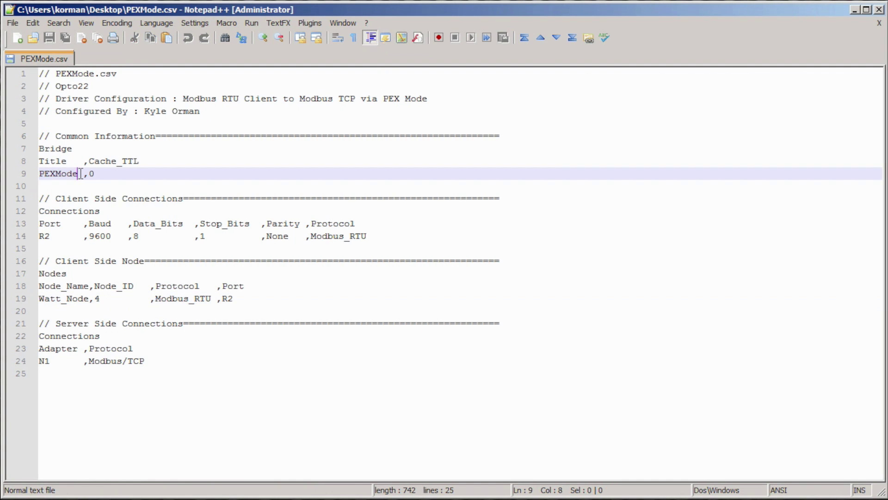
{"action": "left_click", "coordinate": [47, 237]}
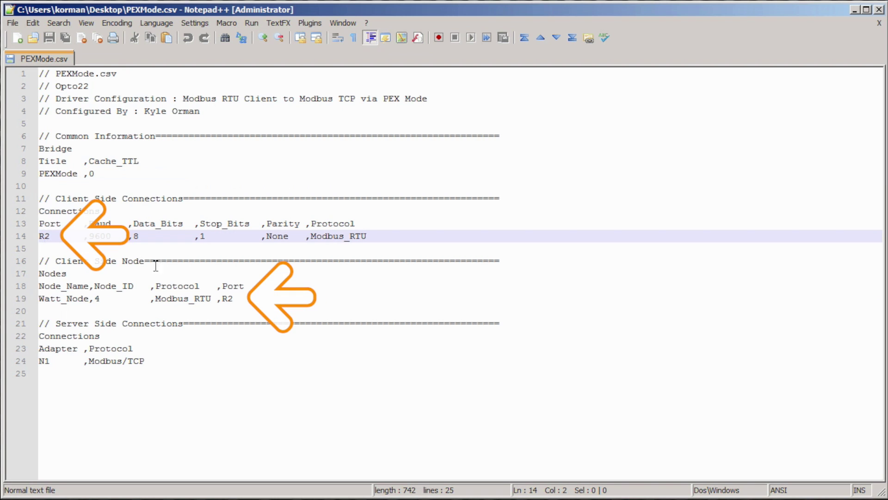
{"action": "left_click", "coordinate": [230, 296]}
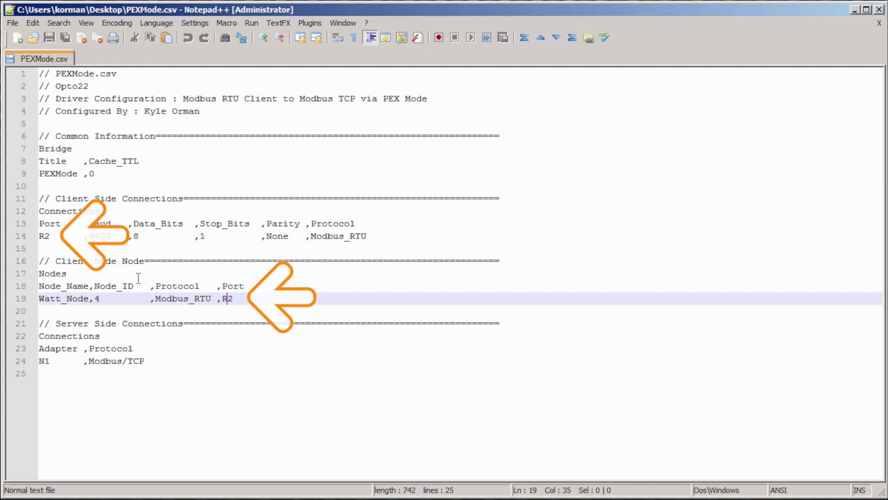
{"action": "left_click_drag", "start_coordinate": [44, 236], "coordinate": [48, 236]}
{"action": "type", "text": "1"}
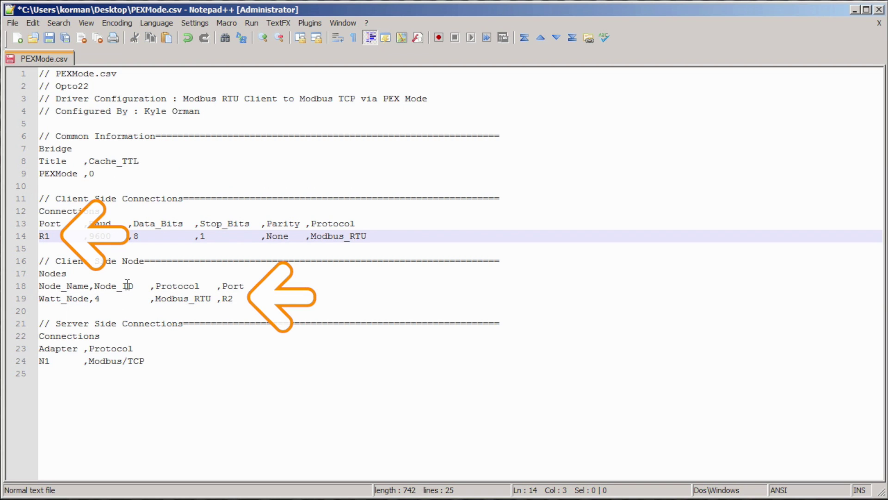
{"action": "left_click", "coordinate": [226, 299]}
{"action": "left_click_drag", "start_coordinate": [228, 299], "coordinate": [227, 299]}
{"action": "type", "text": "1"}
Step: Save PEXMode.csv and close Notepad++
{"action": "key", "text": "Right"}
{"action": "key", "text": "ctrl+s"}
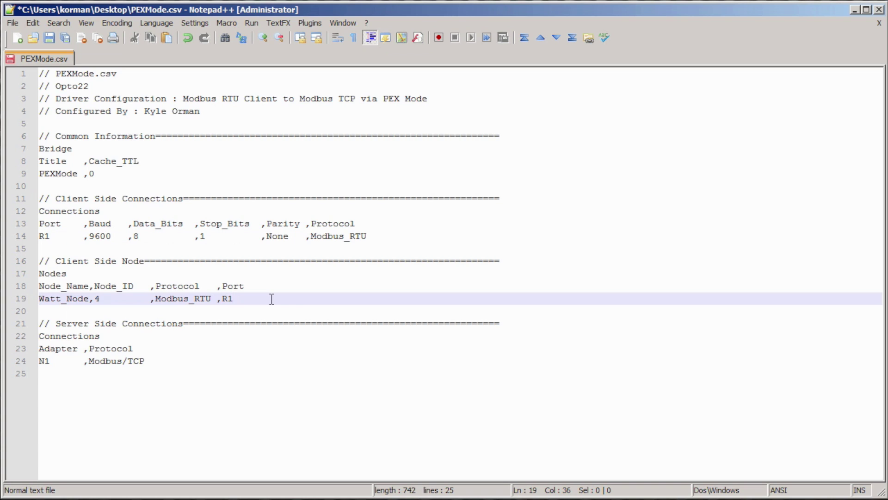
{"action": "left_click", "coordinate": [54, 39]}
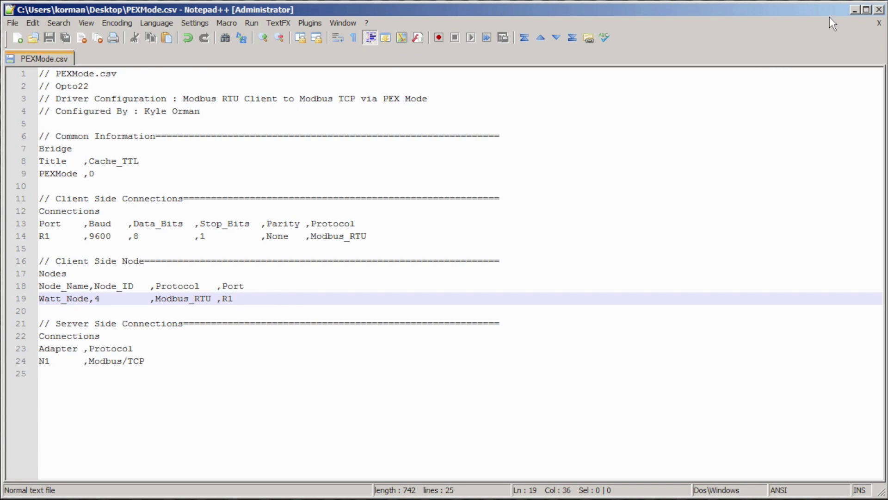
{"action": "left_click", "coordinate": [880, 10]}
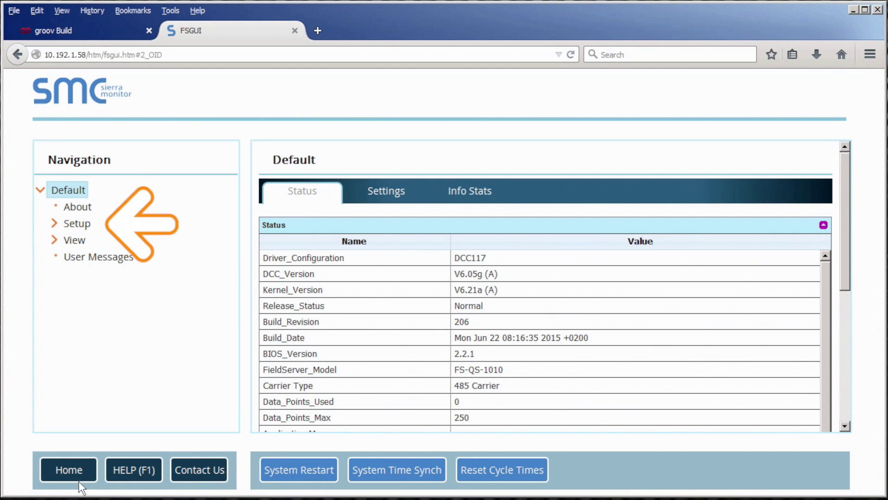
Step: Upload PEXMode.csv from the Desktop through Setup > File Transfer
{"action": "left_click", "coordinate": [72, 227]}
{"action": "left_click", "coordinate": [106, 240]}
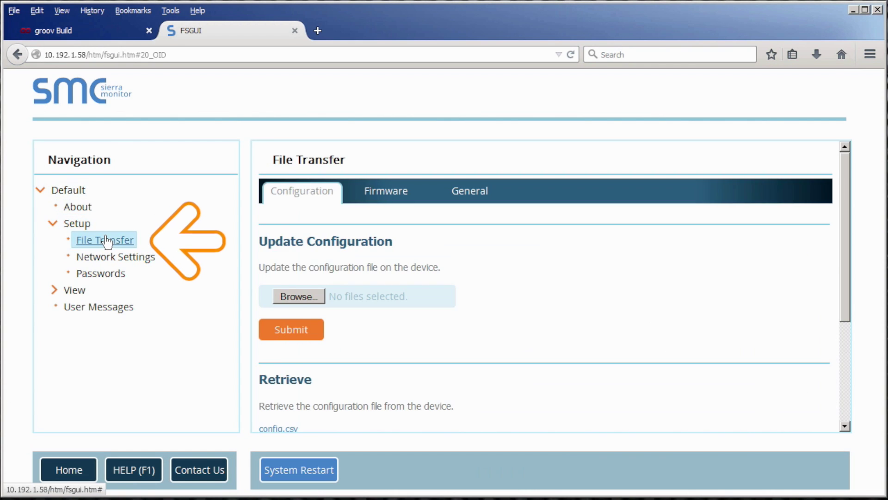
{"action": "left_click", "coordinate": [298, 296]}
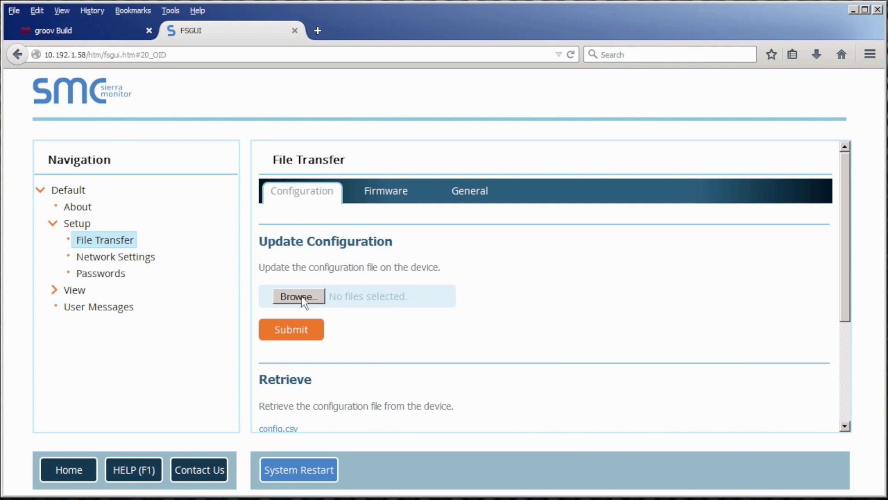
{"action": "left_click", "coordinate": [172, 215]}
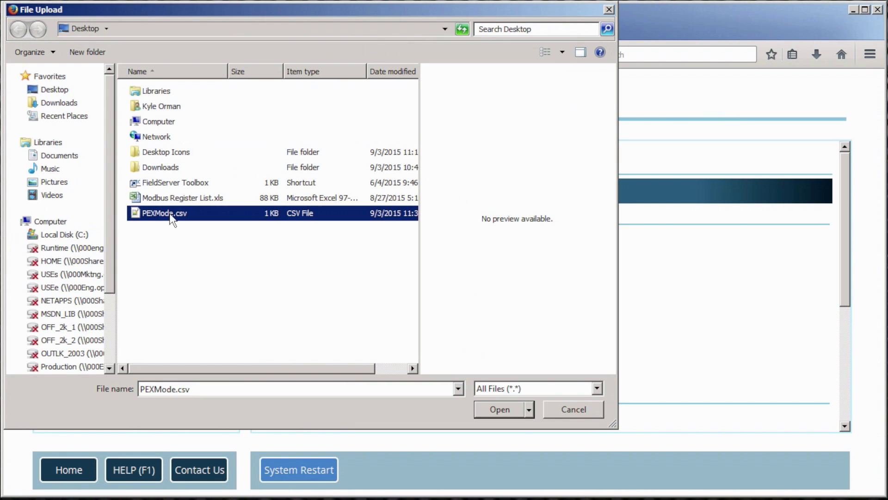
{"action": "left_click", "coordinate": [490, 409]}
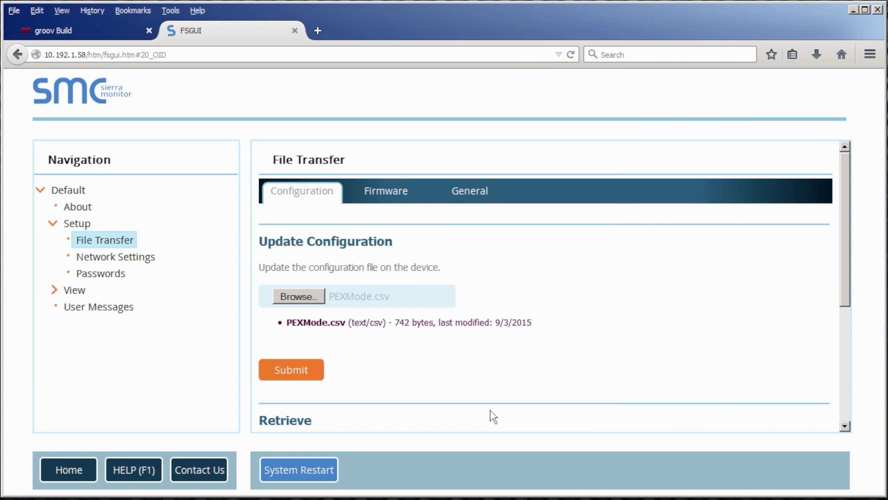
{"action": "left_click", "coordinate": [298, 369]}
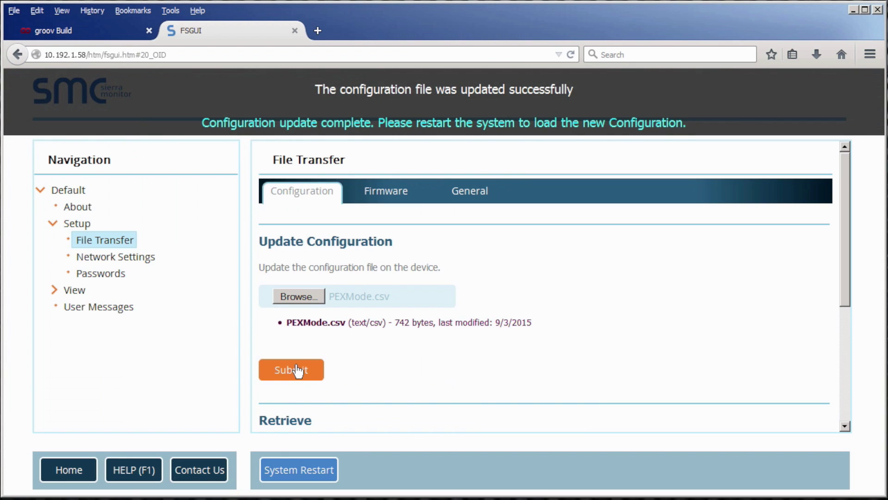
Step: Perform a confirmed System Restart so the FieldServer loads PEXMode.csv
{"action": "left_click", "coordinate": [289, 469]}
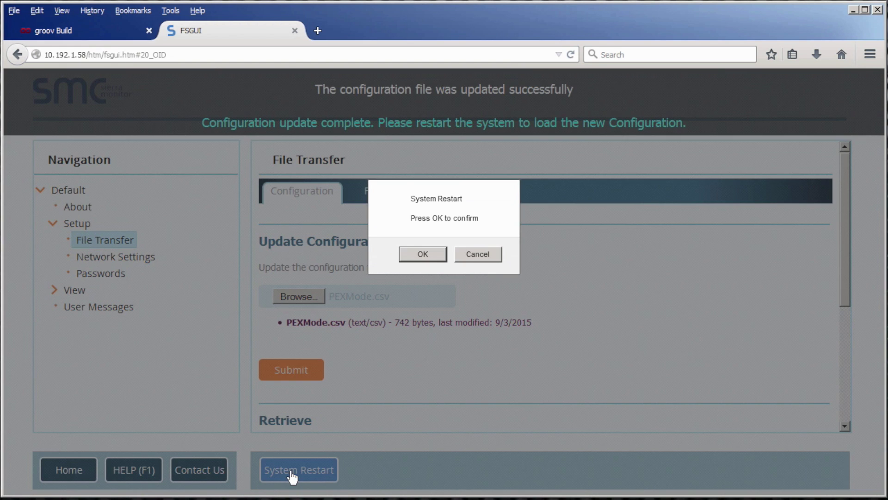
{"action": "left_click", "coordinate": [418, 257]}
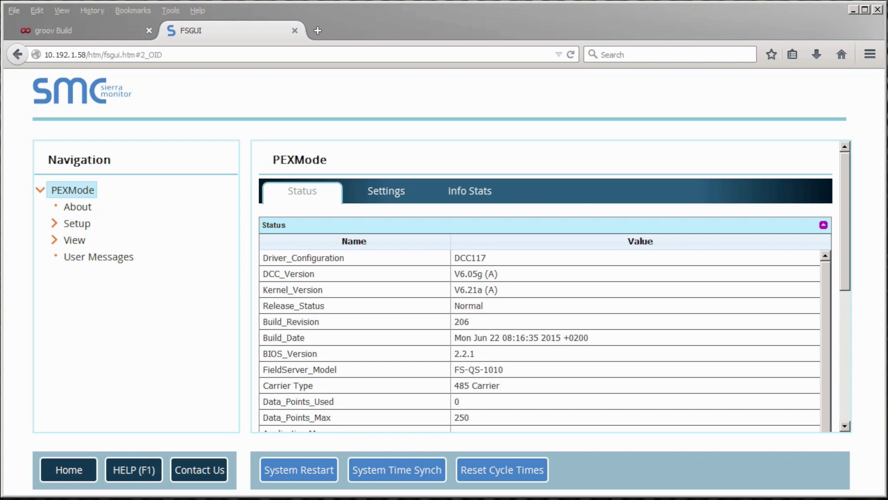
{"action": "left_click", "coordinate": [852, 9]}
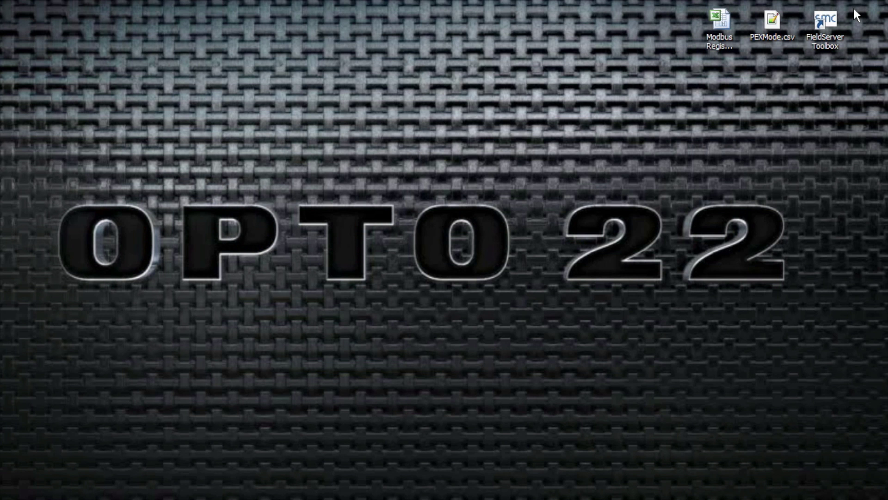
{"action": "double_click", "coordinate": [719, 21]}
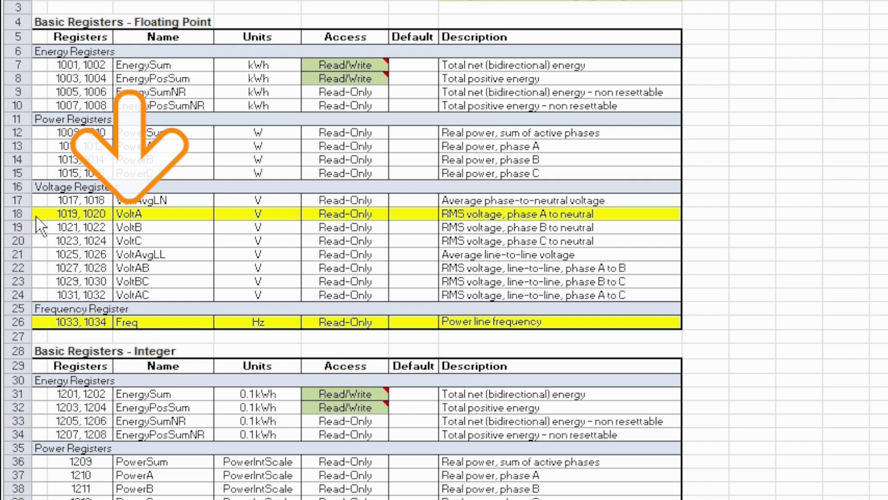
{"action": "left_click", "coordinate": [37, 213]}
{"action": "left_click_drag", "start_coordinate": [37, 213], "coordinate": [629, 217]}
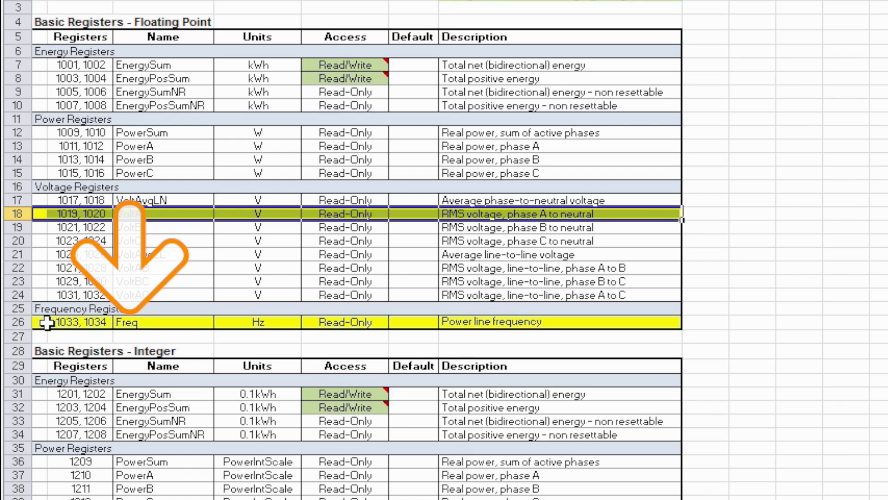
{"action": "left_click_drag", "start_coordinate": [47, 323], "coordinate": [570, 327]}
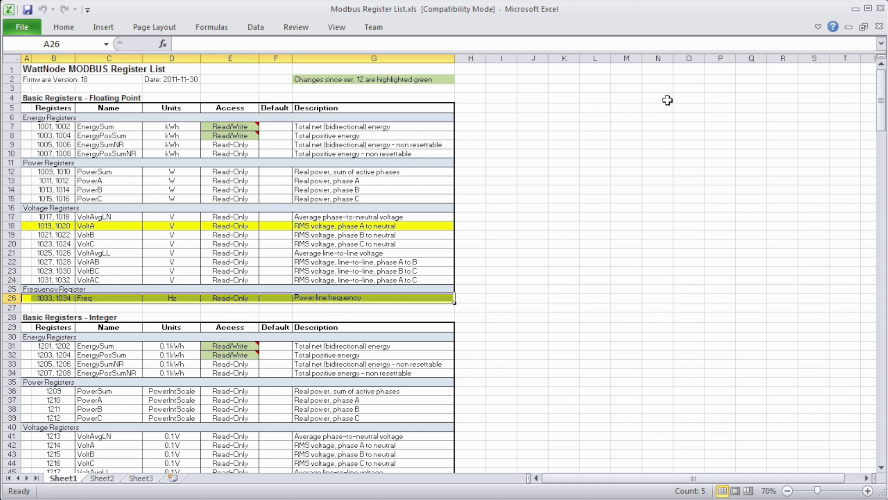
{"action": "left_click", "coordinate": [854, 9]}
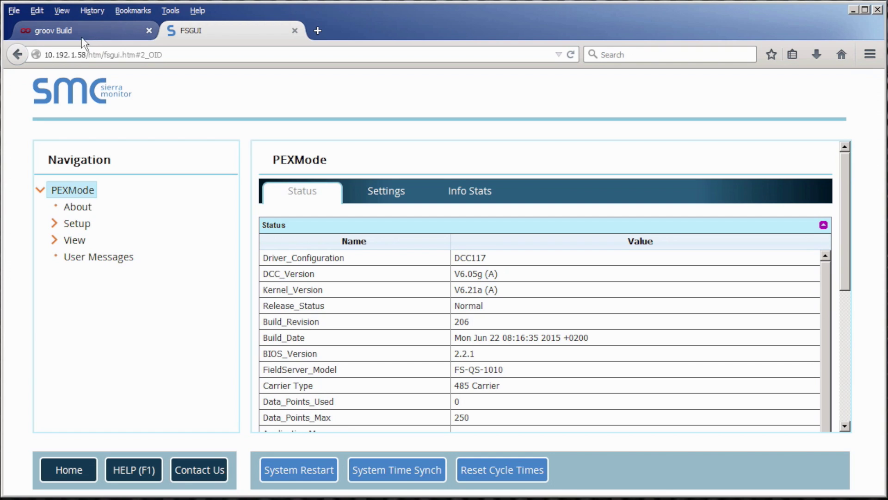
Step: Return to the groov Build editor and open Configure Devices & Tags
{"action": "left_click", "coordinate": [87, 35]}
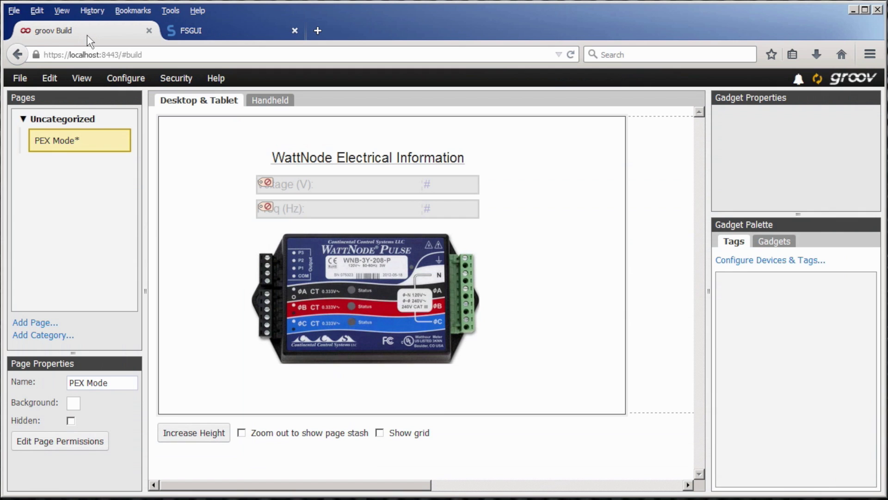
{"action": "left_click", "coordinate": [760, 262]}
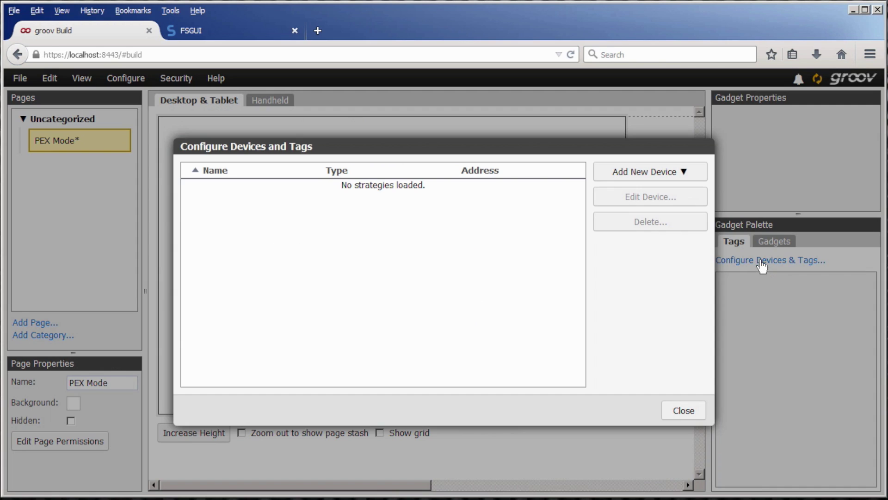
Step: Add a Modbus device named Modbus RTU at IP 10.192.1.58 with slave ID 4
{"action": "left_click", "coordinate": [687, 176]}
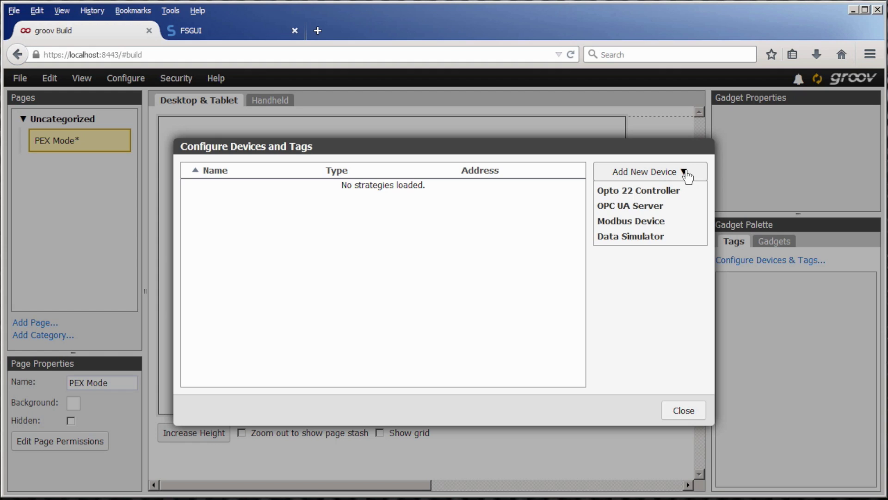
{"action": "left_click", "coordinate": [666, 221]}
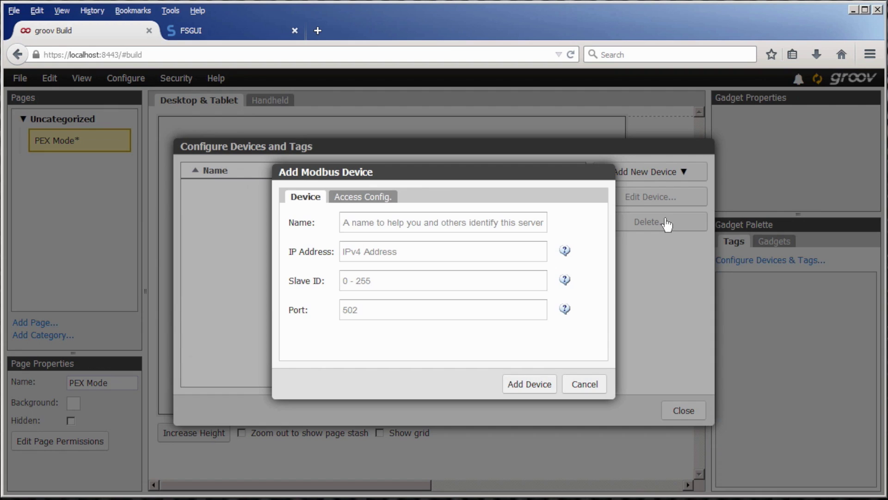
{"action": "type", "text": "Modbus"}
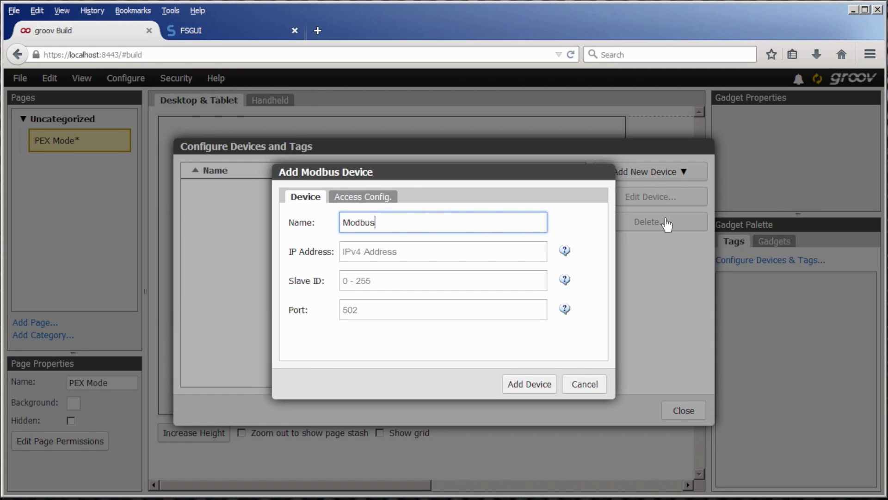
{"action": "type", "text": " RTU"}
{"action": "key", "text": "Tab"}
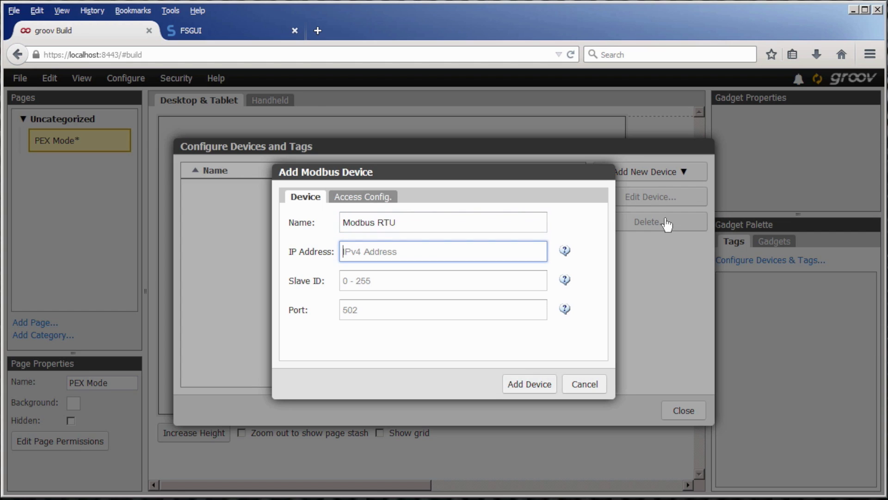
{"action": "type", "text": "10.192.1."}
{"action": "type", "text": "58"}
{"action": "key", "text": "Tab"}
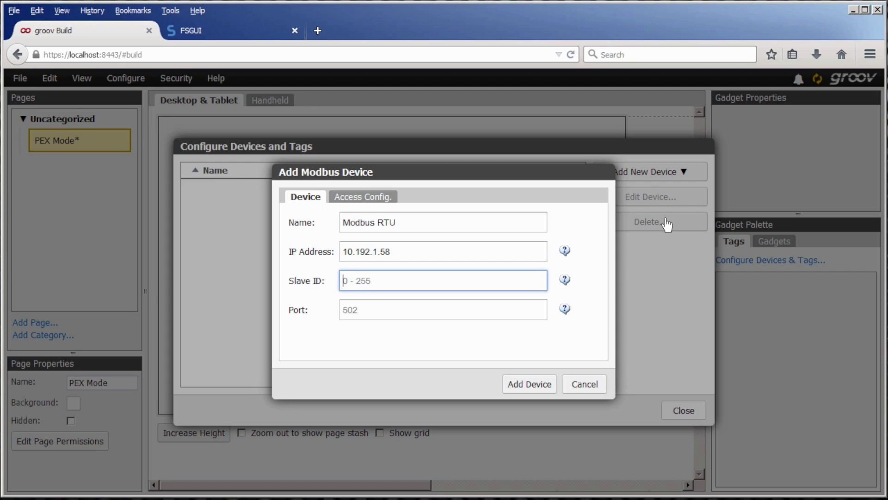
{"action": "type", "text": "4"}
{"action": "left_click", "coordinate": [530, 385]}
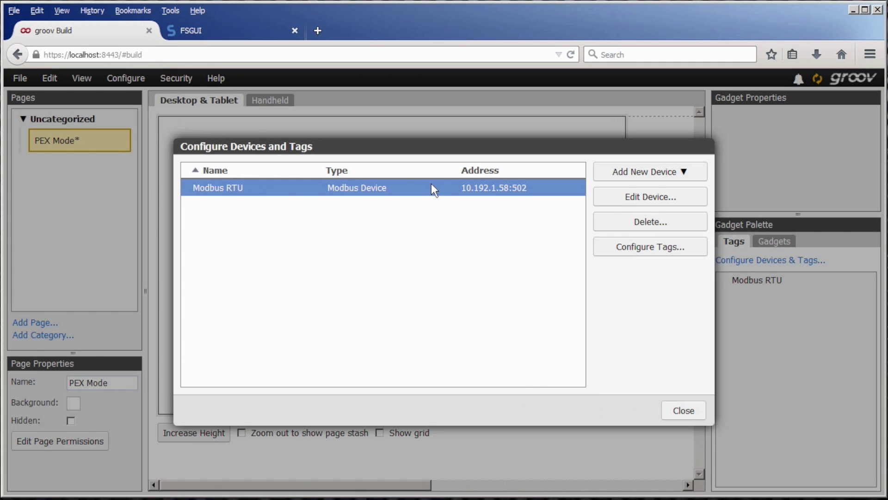
Step: Create a Float tag named Voltage at address 401019 on the Modbus RTU device
{"action": "left_click", "coordinate": [621, 248]}
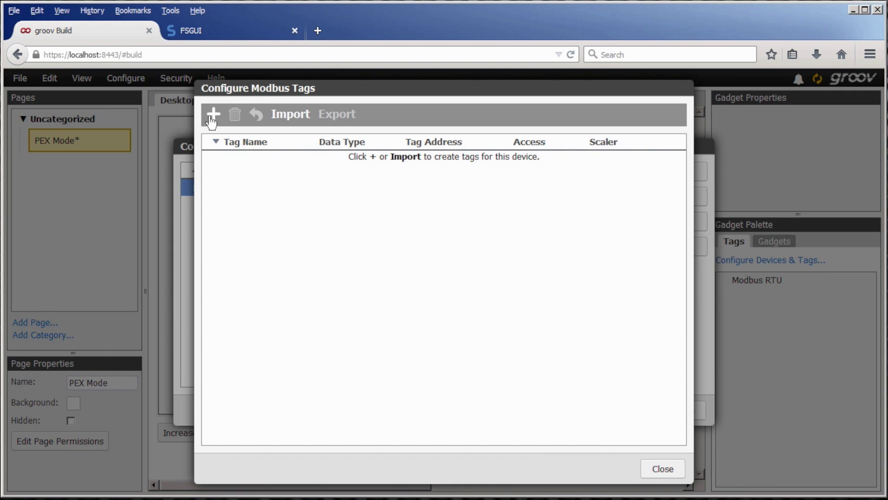
{"action": "left_click", "coordinate": [214, 114]}
{"action": "type", "text": "Voltage"}
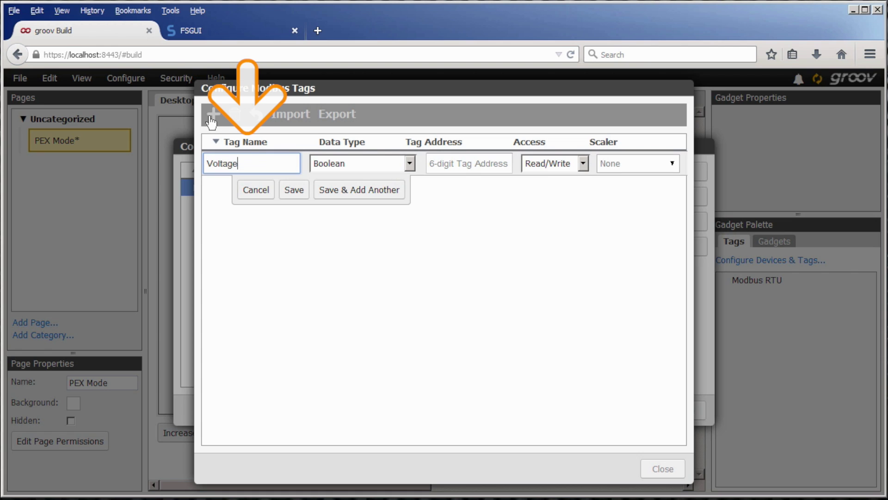
{"action": "key", "text": "Tab"}
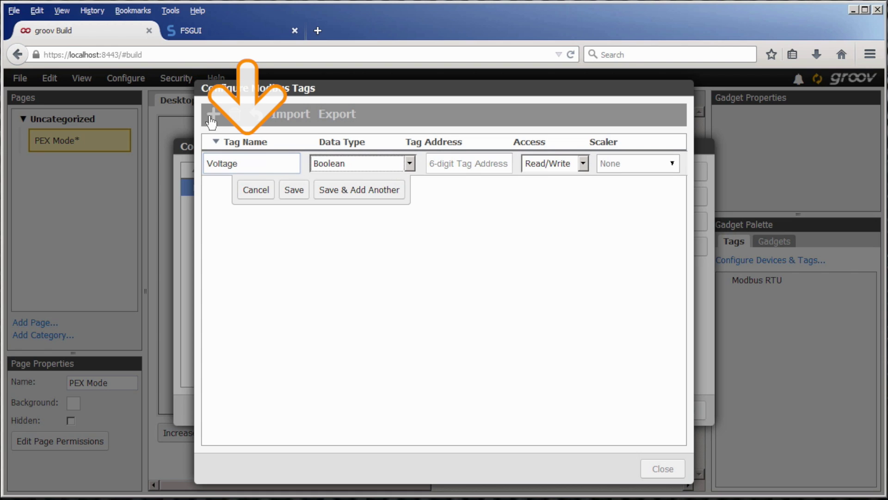
{"action": "key", "text": "Down"}
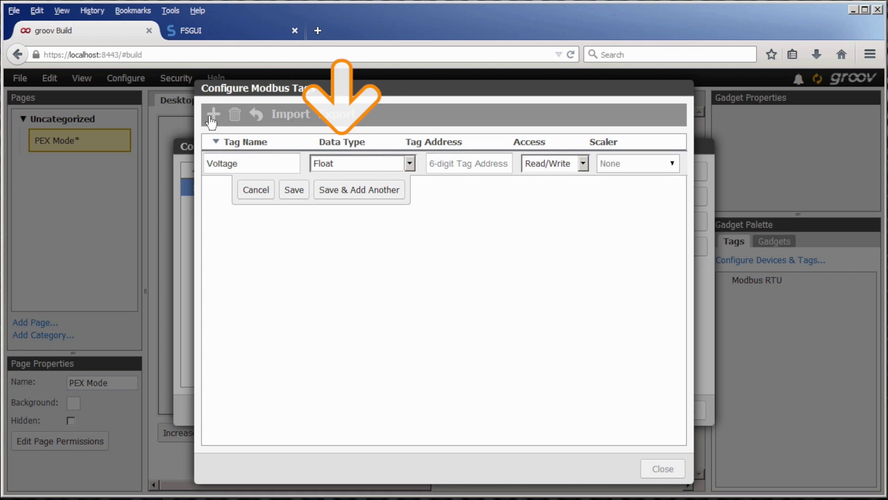
{"action": "key", "text": "Tab"}
{"action": "key", "text": "Tab"}
{"action": "key", "text": "Tab"}
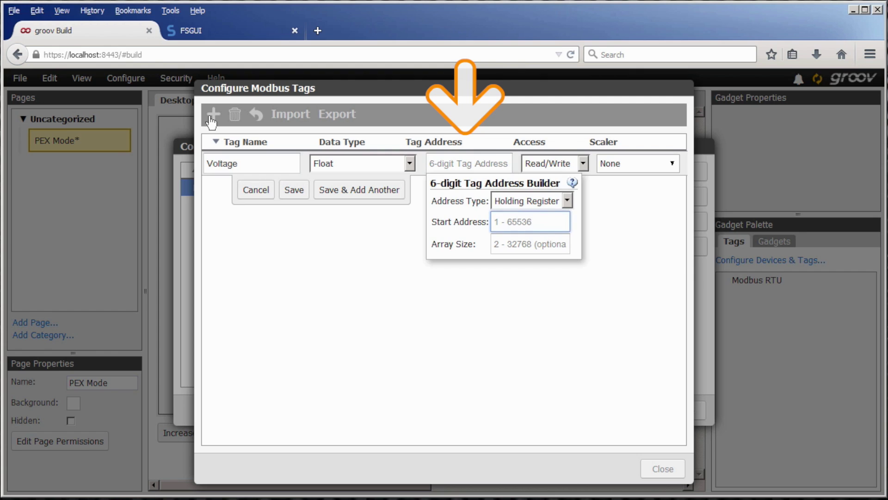
{"action": "type", "text": "1019"}
{"action": "key", "text": "Tab"}
{"action": "key", "text": "Tab"}
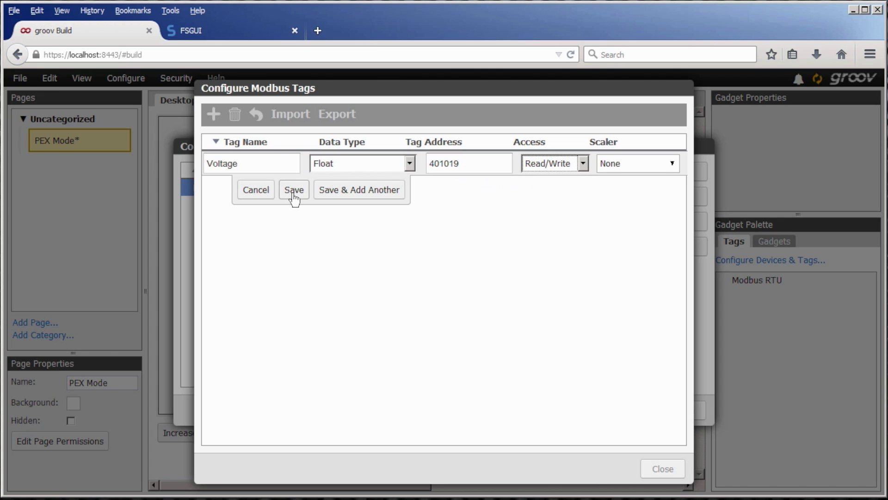
{"action": "left_click", "coordinate": [293, 195]}
Step: Create a Float tag named Frequency at address 401033 and close the tag list
{"action": "left_click", "coordinate": [212, 113]}
{"action": "type", "text": "Frequency"}
{"action": "key", "text": "Tab"}
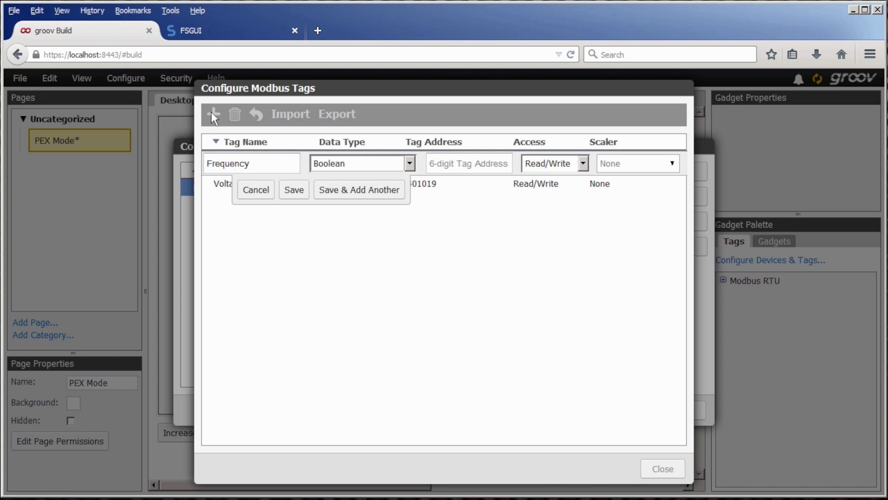
{"action": "key", "text": "f"}
{"action": "key", "text": "Tab"}
{"action": "key", "text": "Tab"}
{"action": "key", "text": "Tab"}
{"action": "type", "text": "1033"}
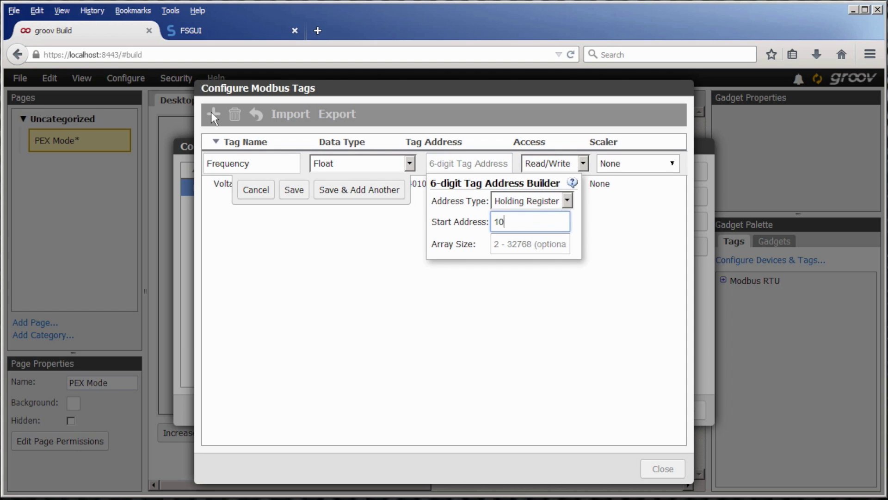
{"action": "key", "text": "Tab"}
{"action": "key", "text": "Tab"}
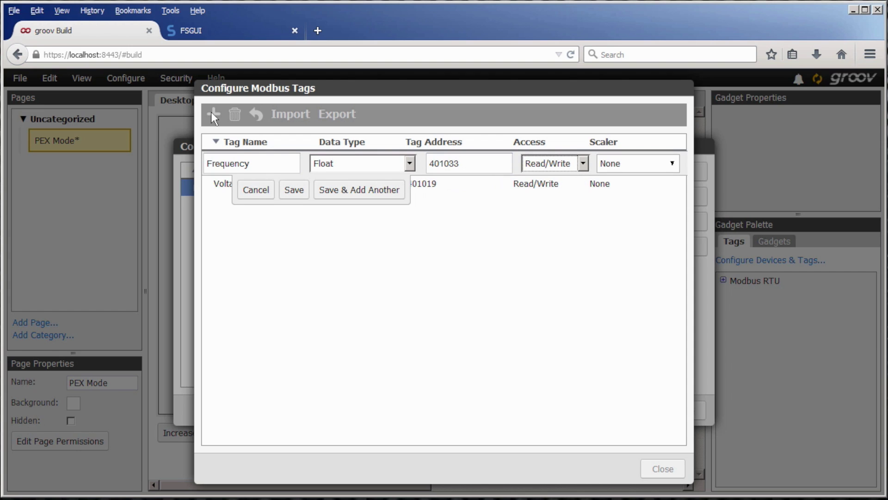
{"action": "left_click", "coordinate": [287, 195]}
{"action": "left_click", "coordinate": [655, 468]}
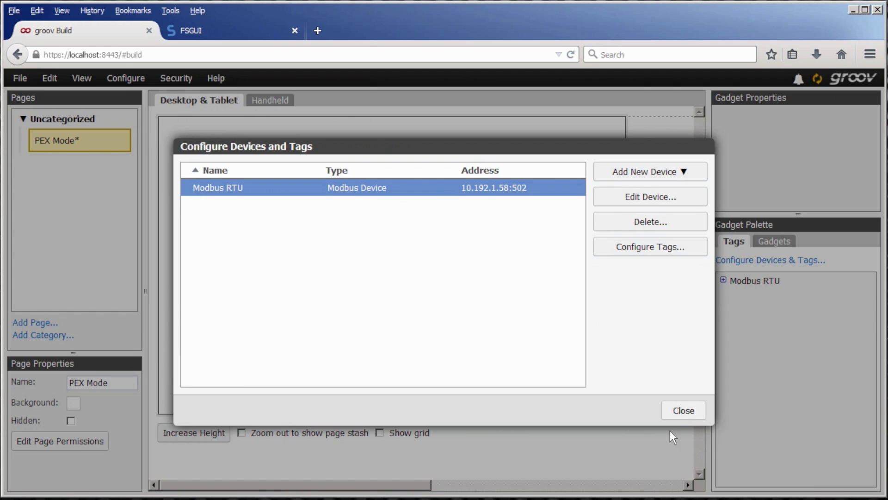
Step: Bind the Voltage (V) value gadget to the Modbus RTU Voltage tag
{"action": "left_click", "coordinate": [683, 412]}
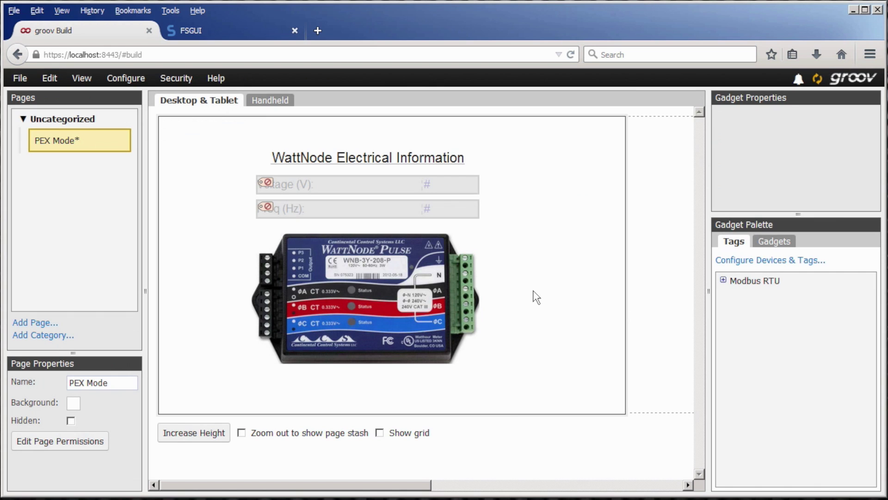
{"action": "left_click", "coordinate": [430, 191]}
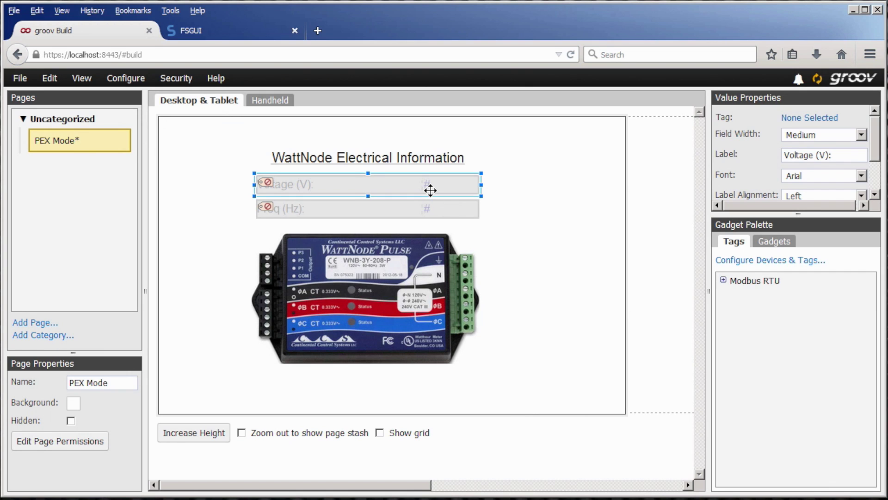
{"action": "left_click", "coordinate": [792, 118]}
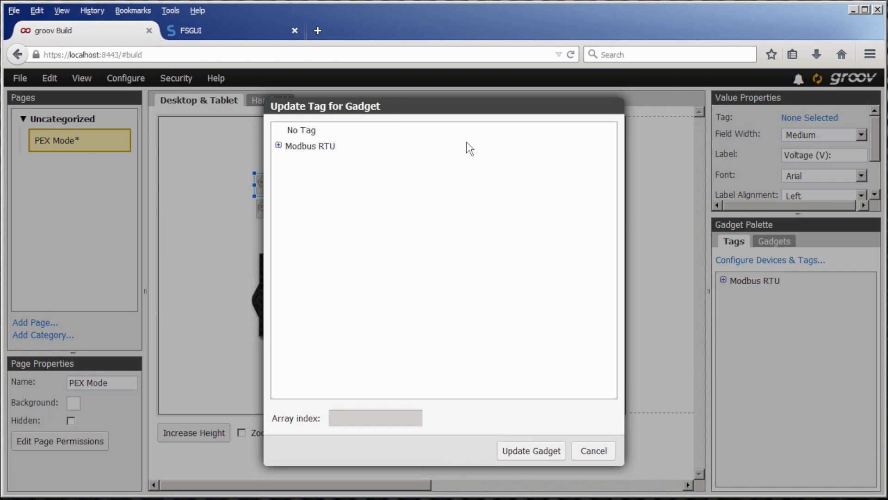
{"action": "left_click", "coordinate": [278, 145]}
{"action": "left_click", "coordinate": [309, 179]}
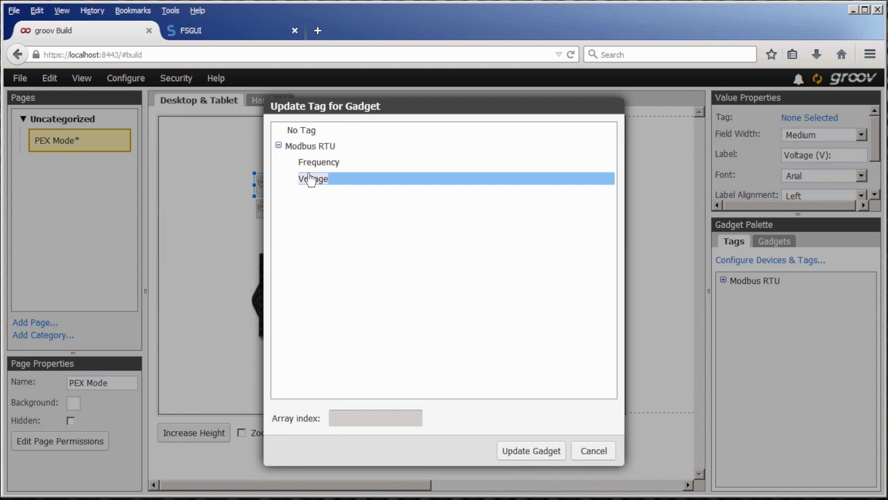
{"action": "left_click", "coordinate": [522, 451]}
Step: Bind the Freq (Hz) value gadget to the Modbus RTU Frequency tag
{"action": "left_click", "coordinate": [410, 207]}
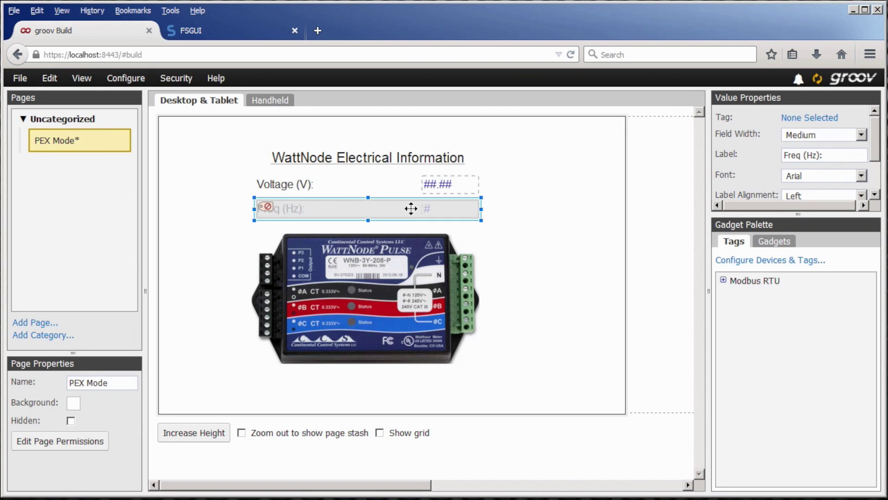
{"action": "left_click", "coordinate": [795, 117]}
{"action": "left_click", "coordinate": [279, 146]}
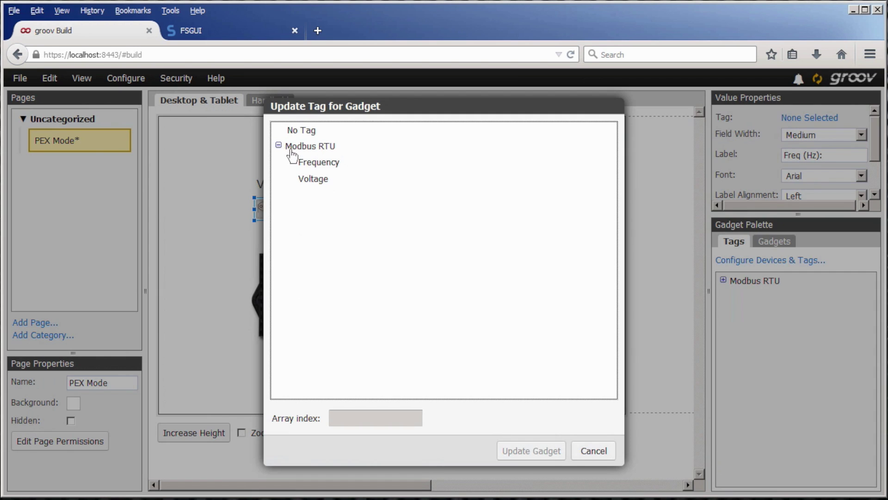
{"action": "left_click", "coordinate": [312, 163]}
{"action": "left_click", "coordinate": [522, 450]}
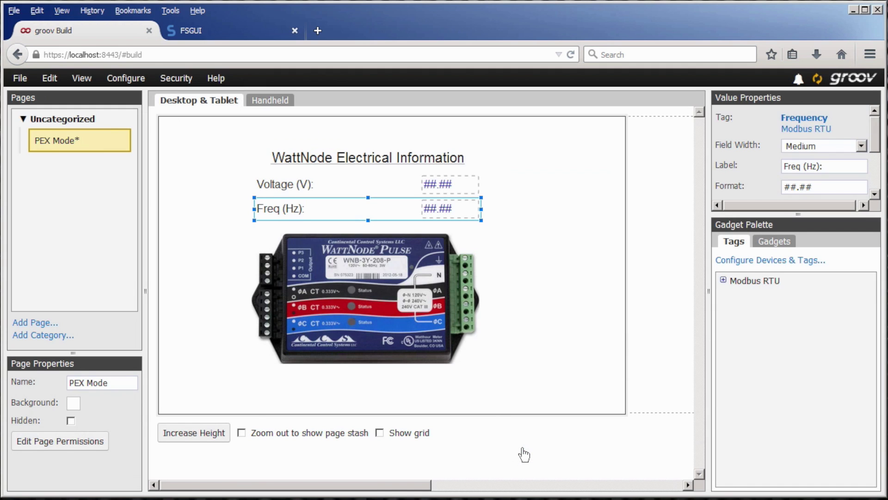
Step: Use File > Save All Changes and Switch to groov View
{"action": "left_click", "coordinate": [19, 78]}
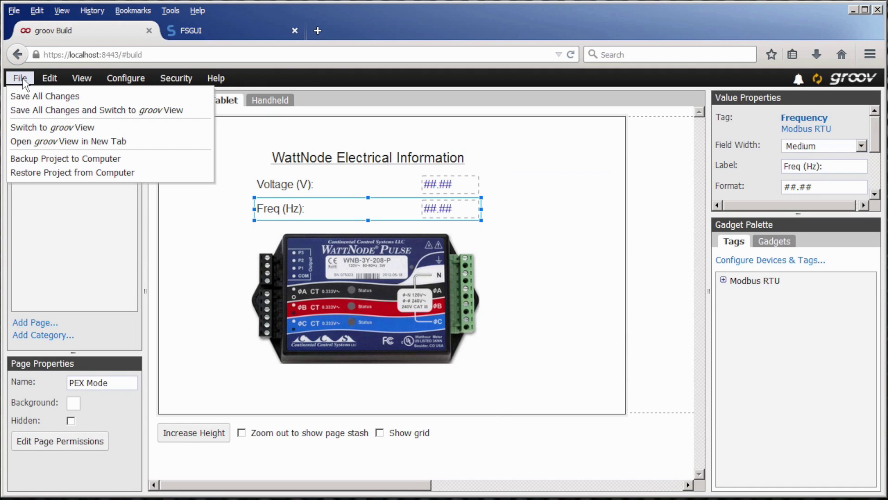
{"action": "left_click", "coordinate": [22, 109]}
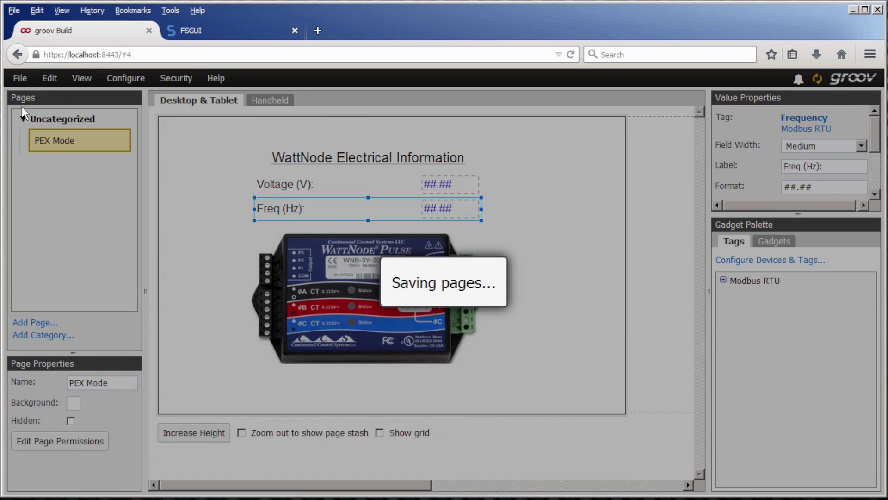